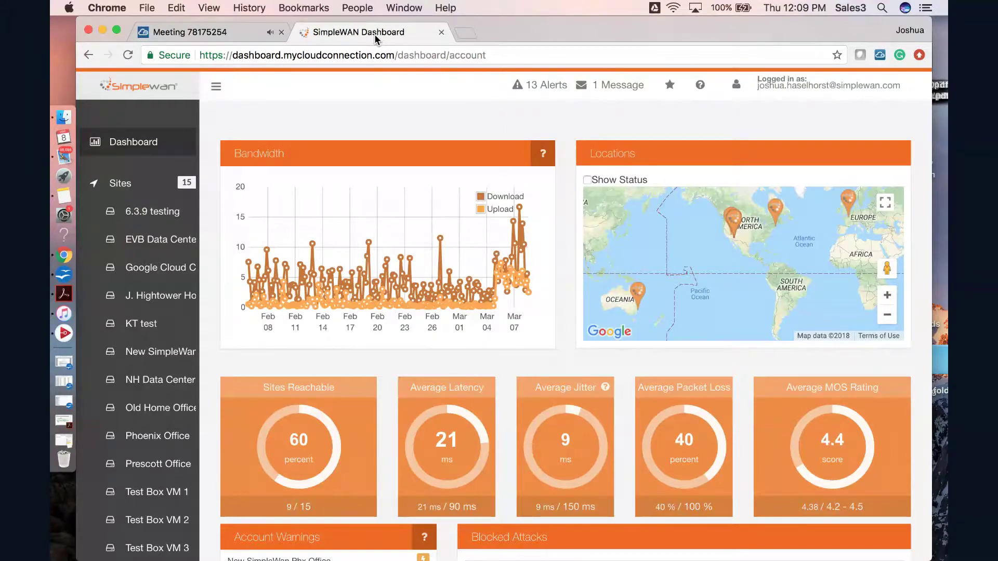
Step: Switch to Notes and show the Edgemark QOS folder's adsl.conf note
click(65, 201)
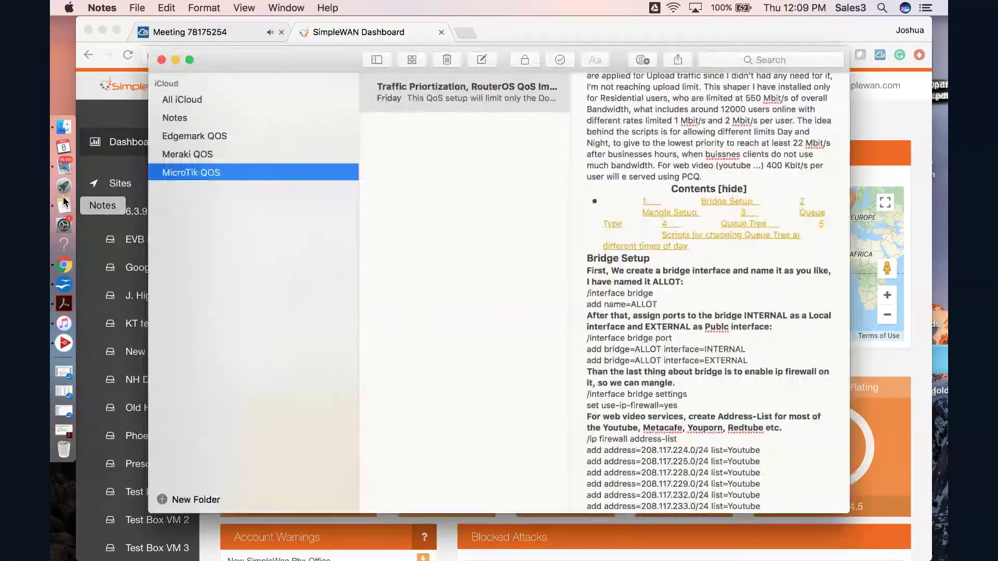
click(204, 137)
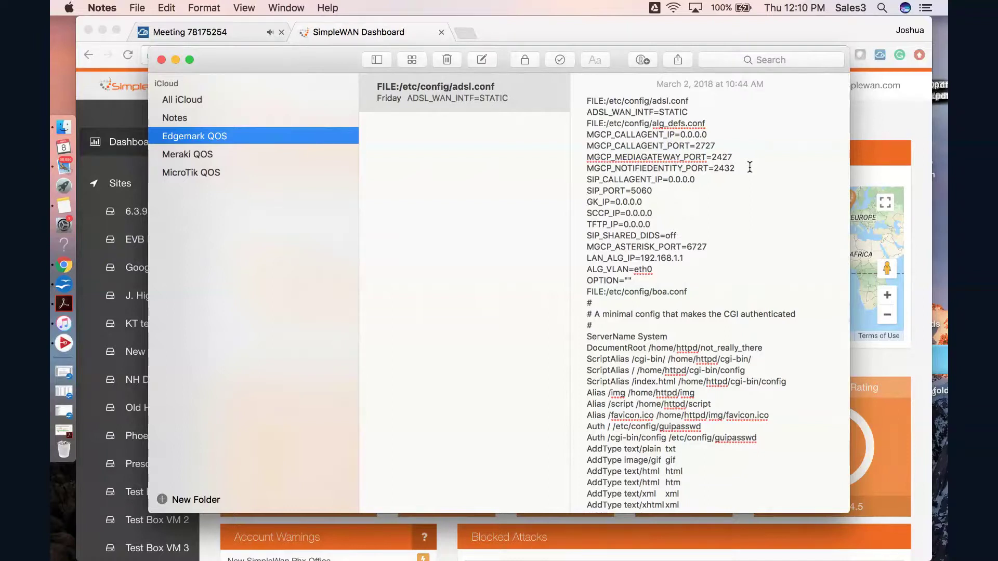
scroll(749, 167, down, 5)
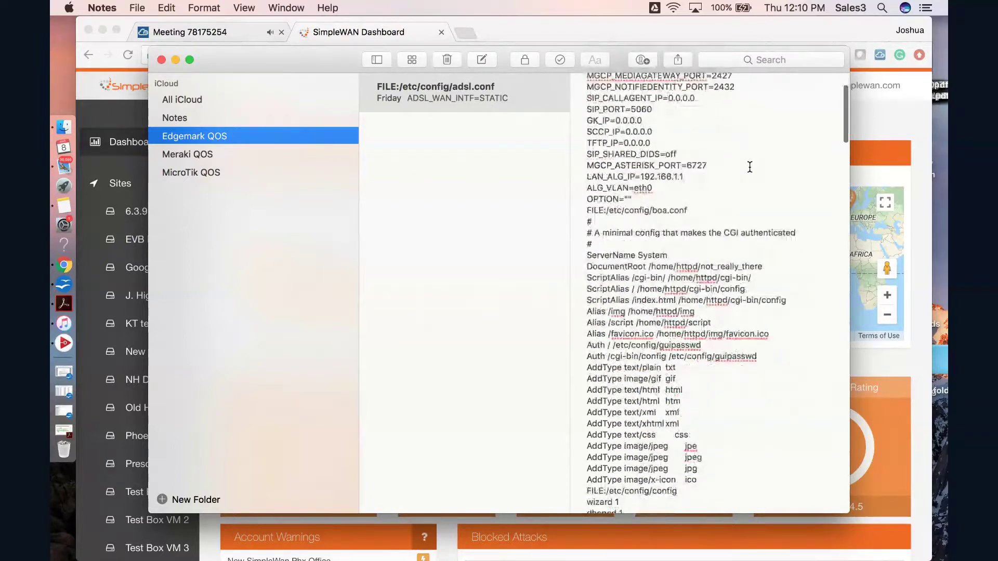
Step: Scroll the adsl.conf note down to the intf.conf WAN and ip.conf LAN_IP=192.168.1.1 sections
scroll(750, 167, down, 8)
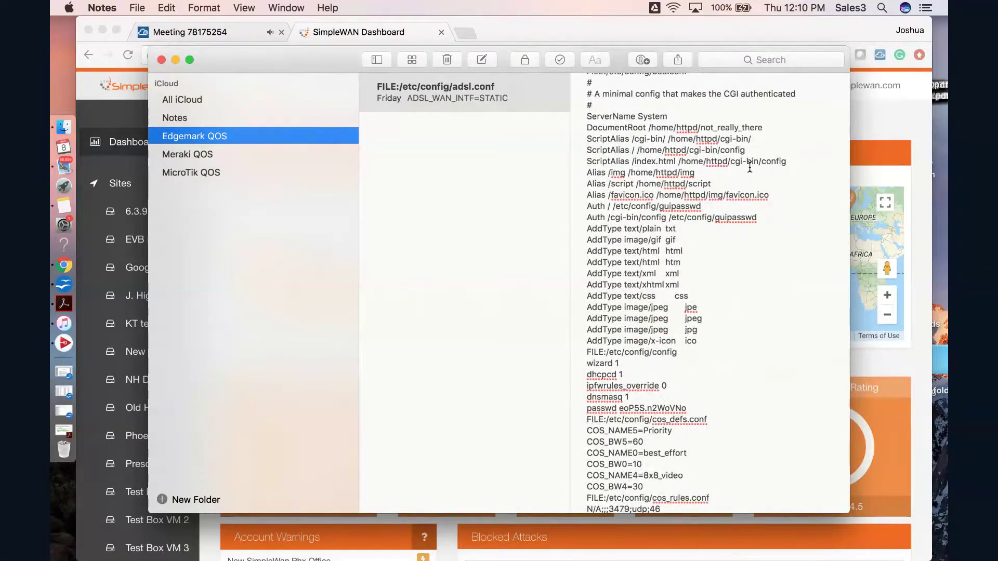
scroll(749, 167, down, 9)
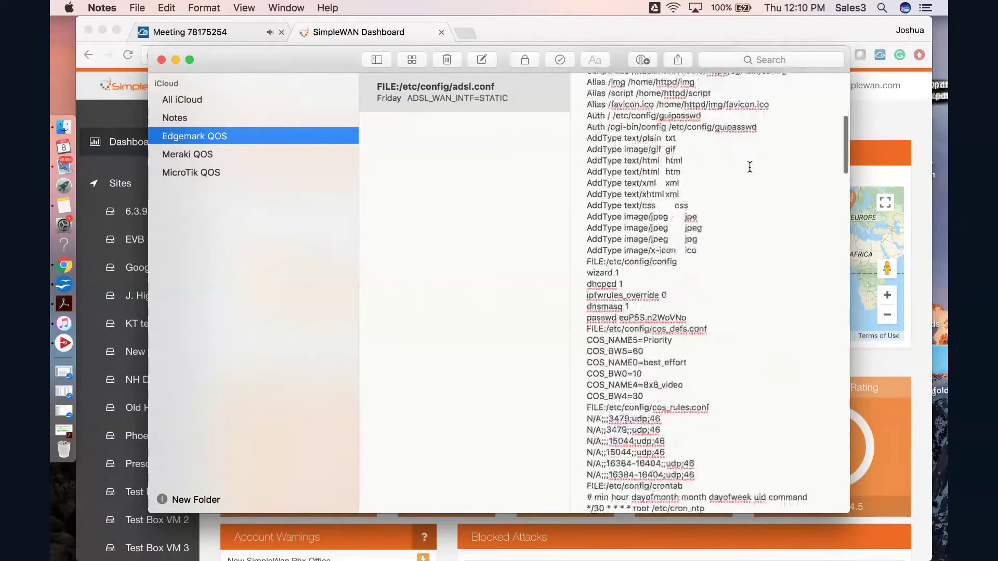
scroll(749, 167, down, 12)
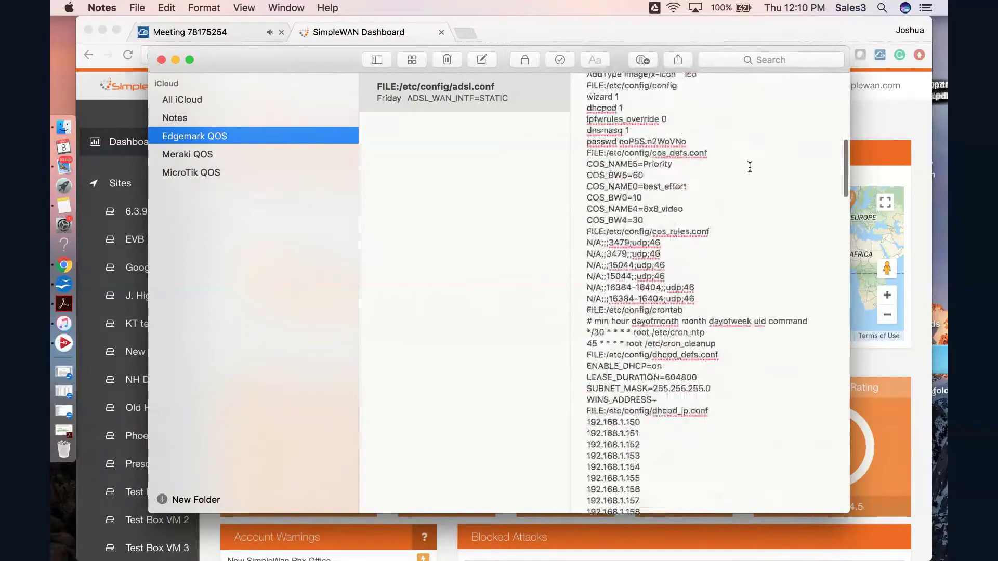
scroll(749, 167, down, 2)
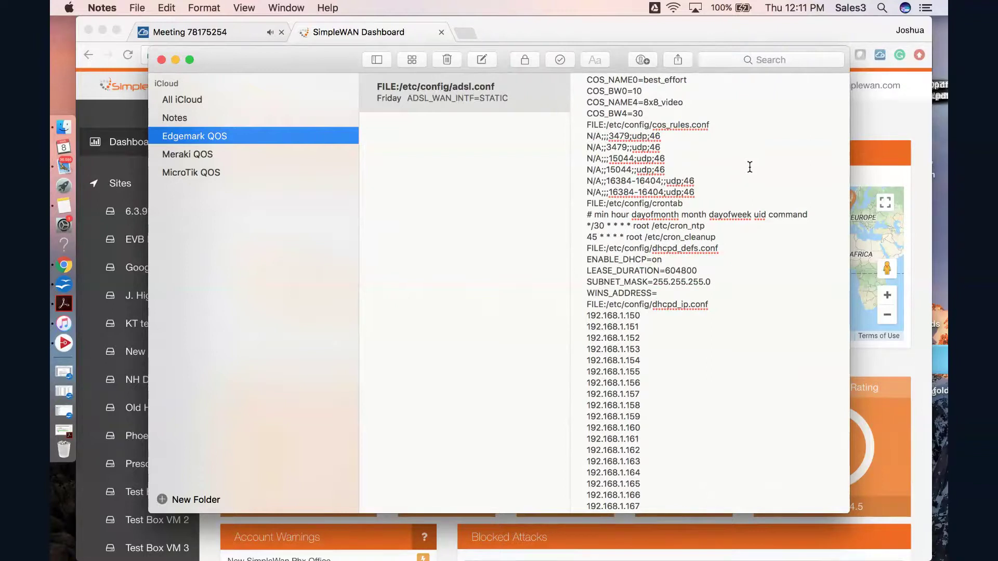
scroll(750, 167, down, 12)
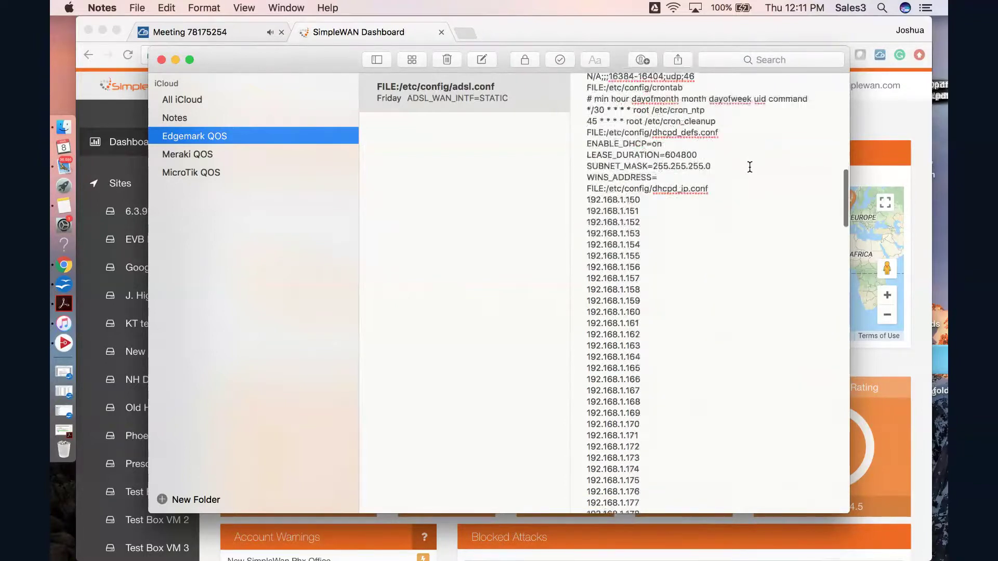
scroll(749, 167, down, 7)
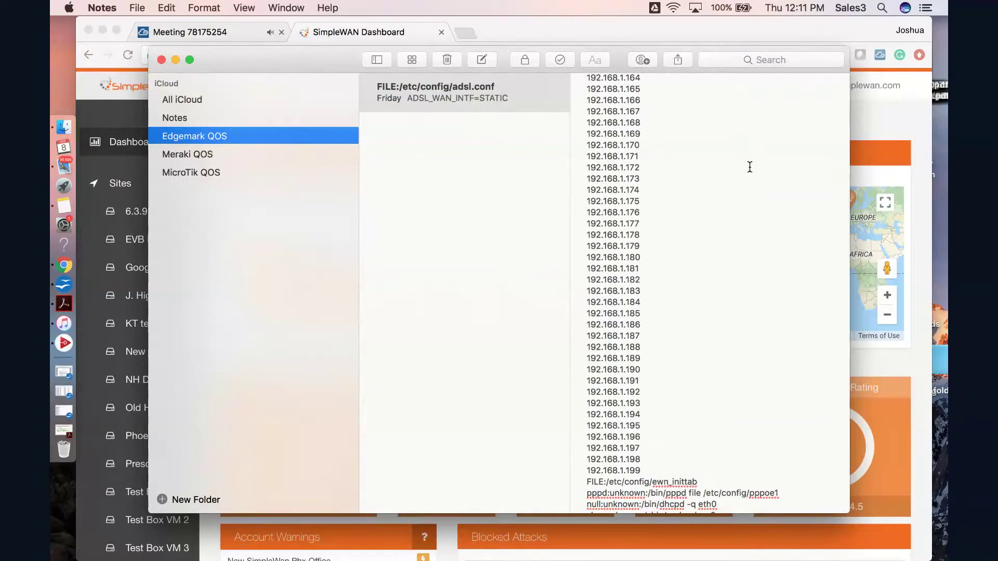
scroll(749, 167, down, 8)
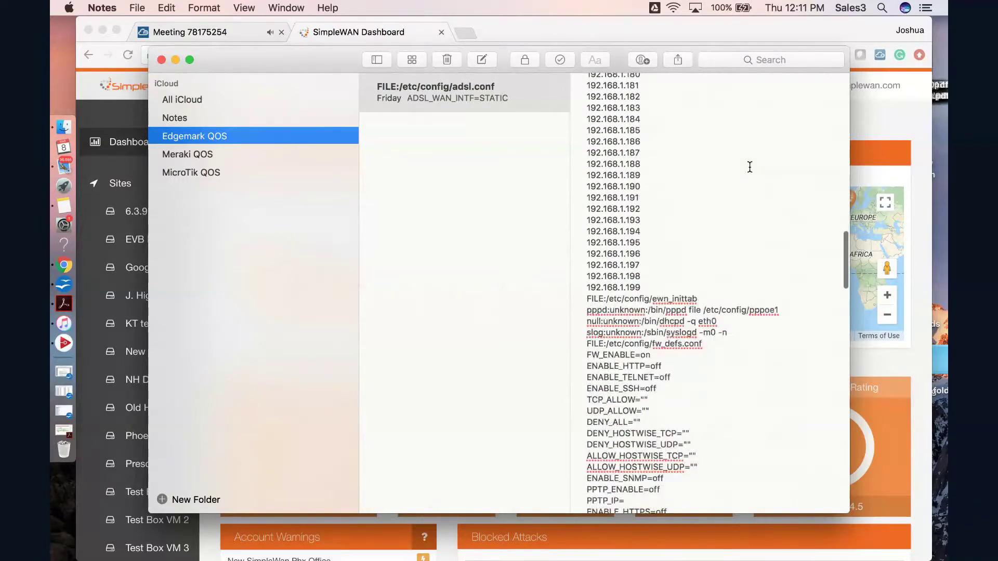
scroll(749, 168, down, 11)
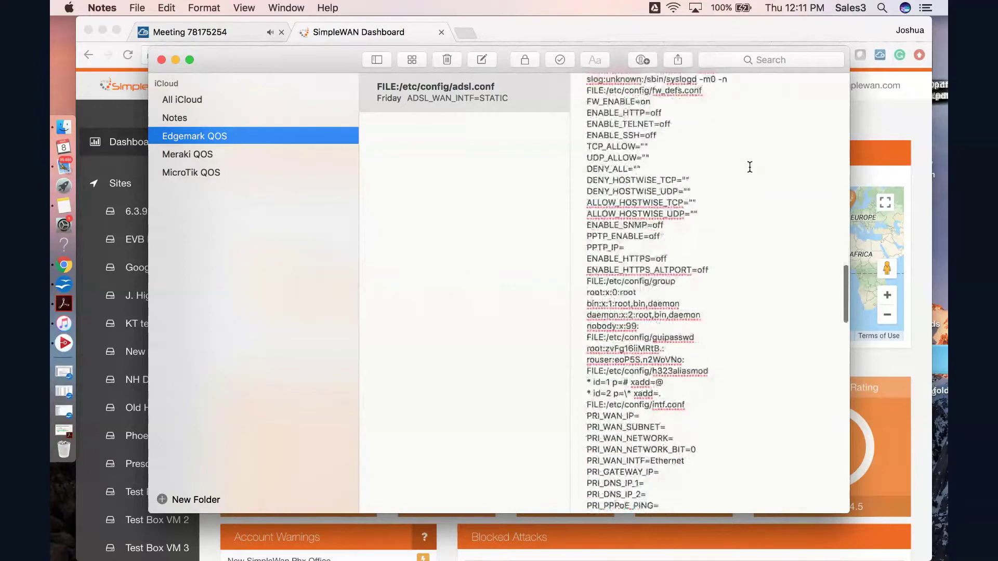
scroll(750, 167, down, 11)
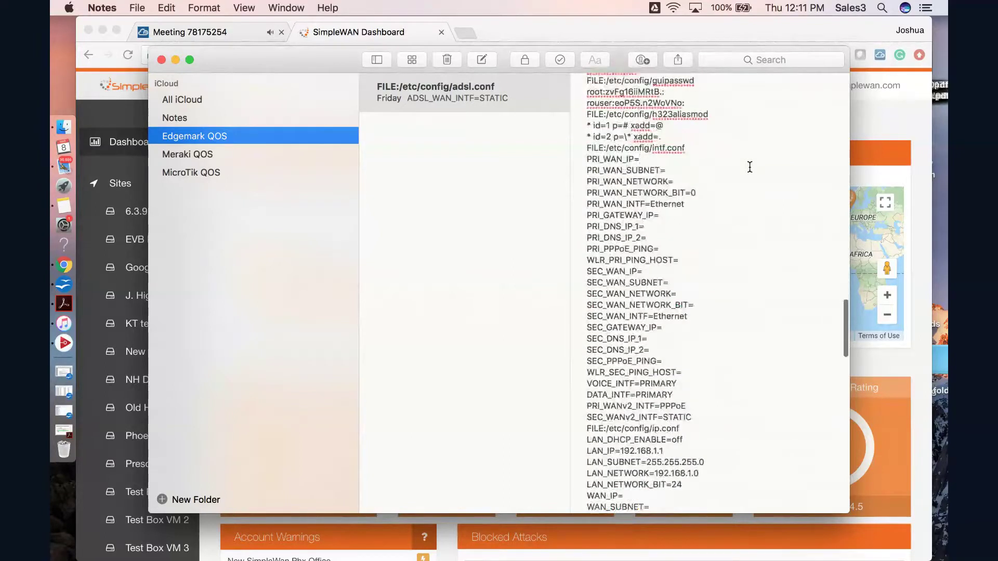
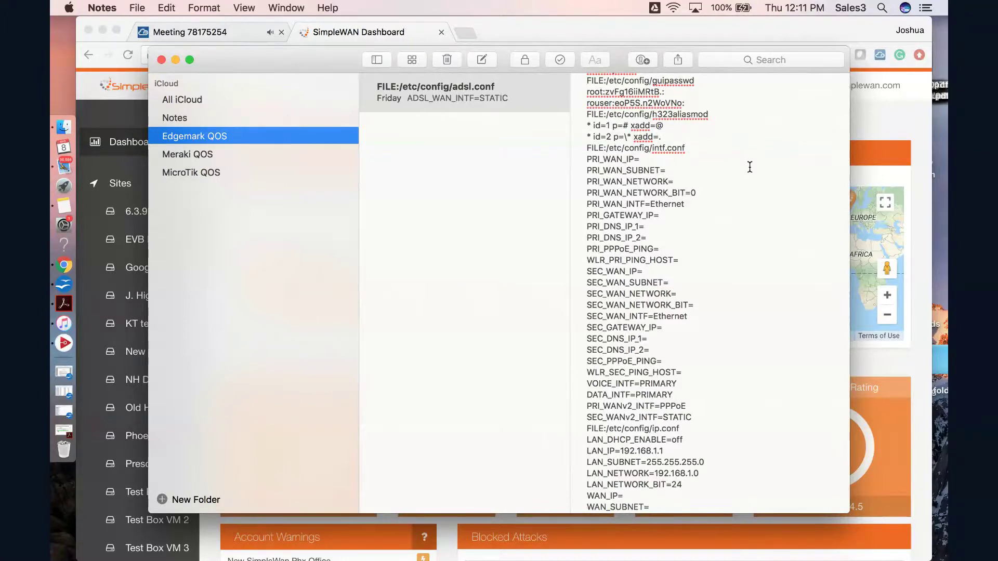
Step: Open the Meraki QOS folder to show the 'MS Switch Quality of Service Defined' note
scroll(749, 167, down, 5)
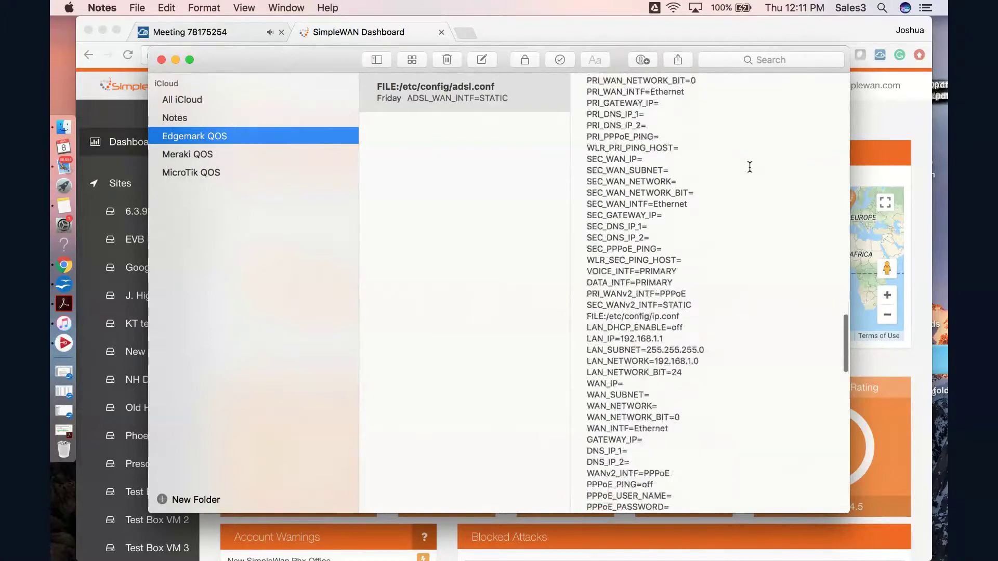
scroll(749, 167, down, 2)
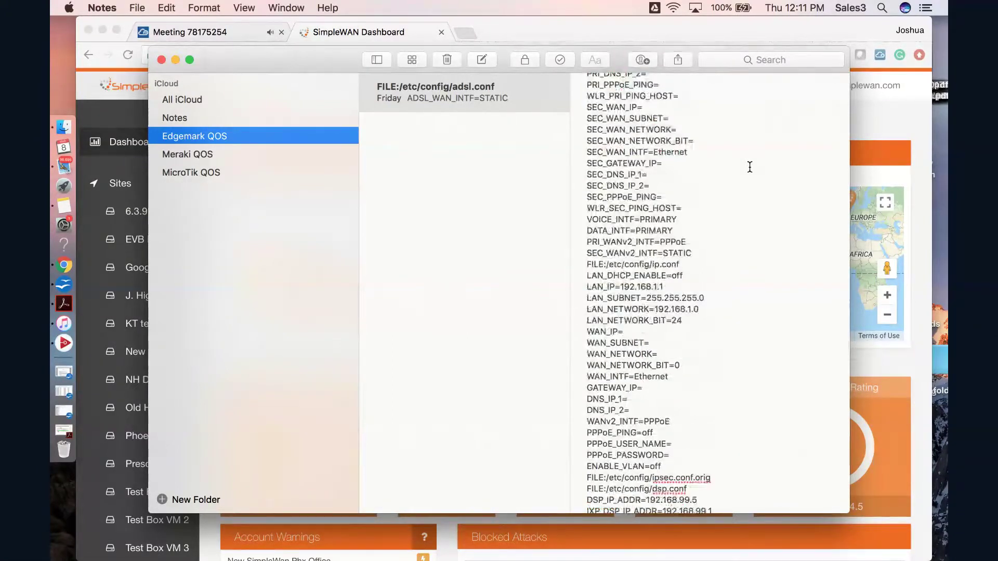
scroll(750, 167, down, 6)
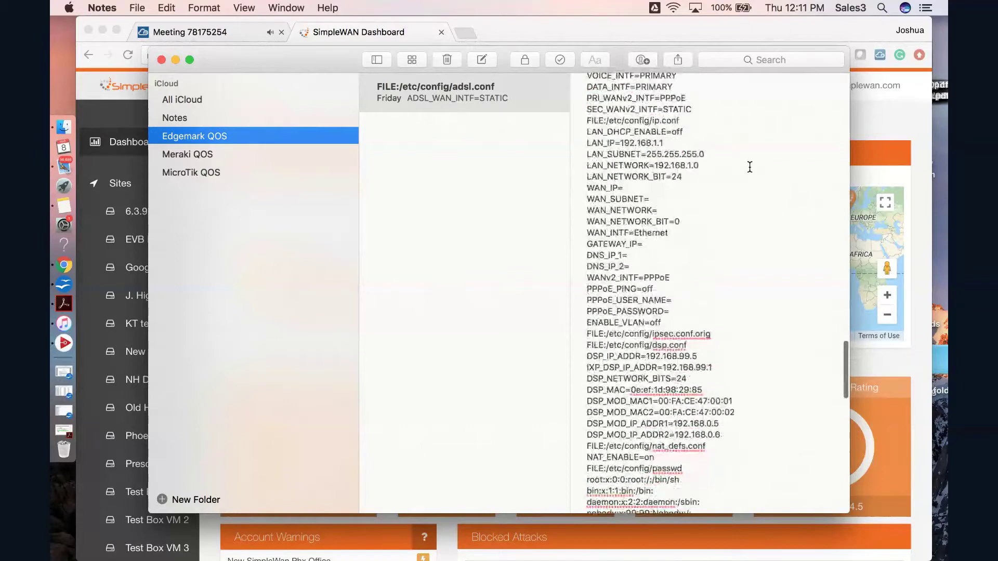
scroll(750, 167, down, 6)
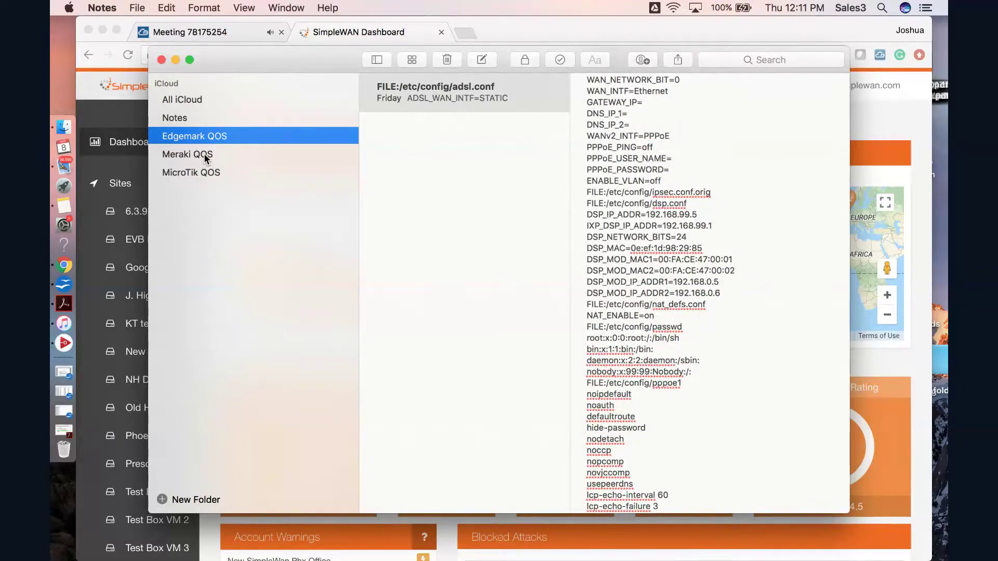
click(205, 156)
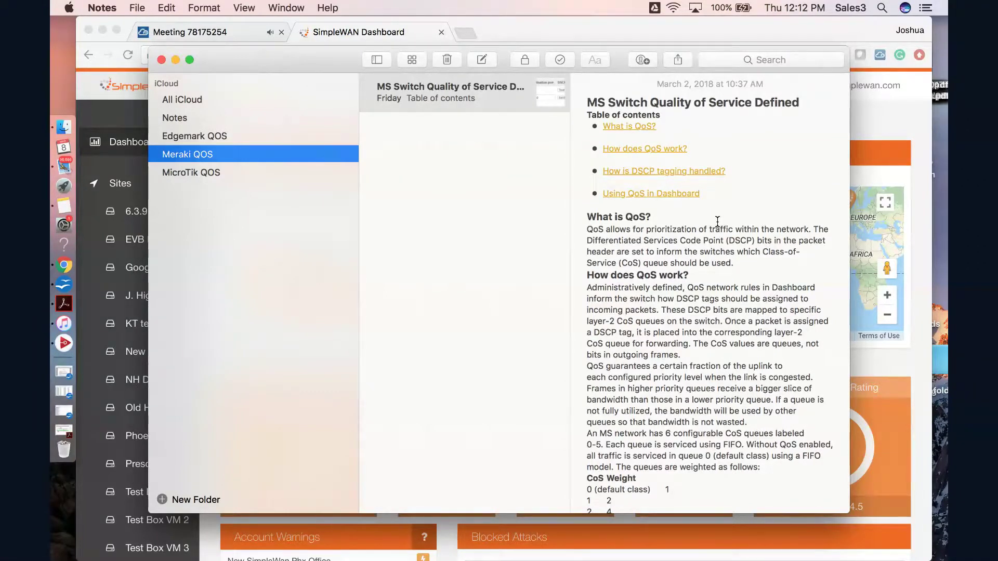
Step: Read through the note down to its DSCP to Class-of-Service mapping section
scroll(717, 221, down, 5)
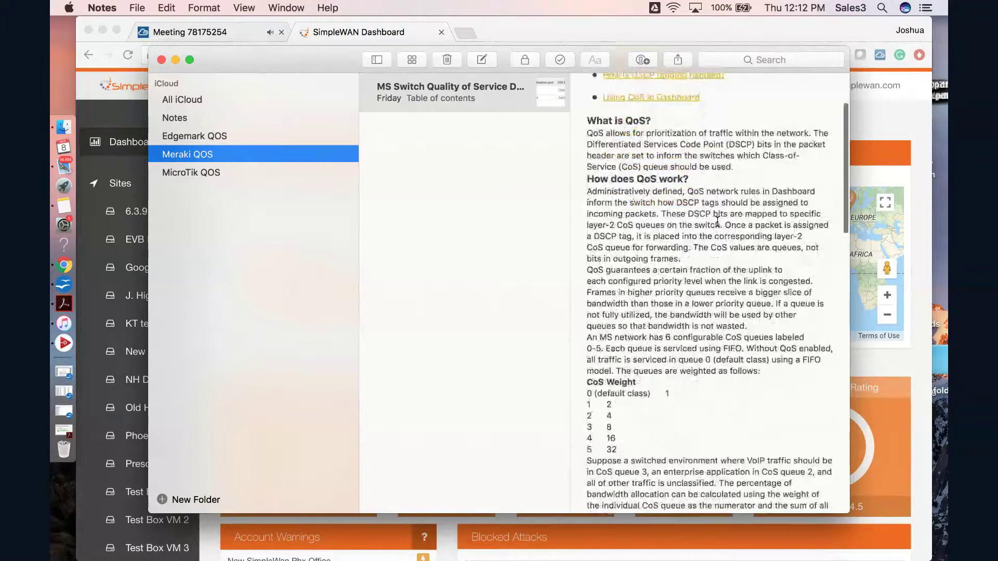
scroll(717, 221, down, 10)
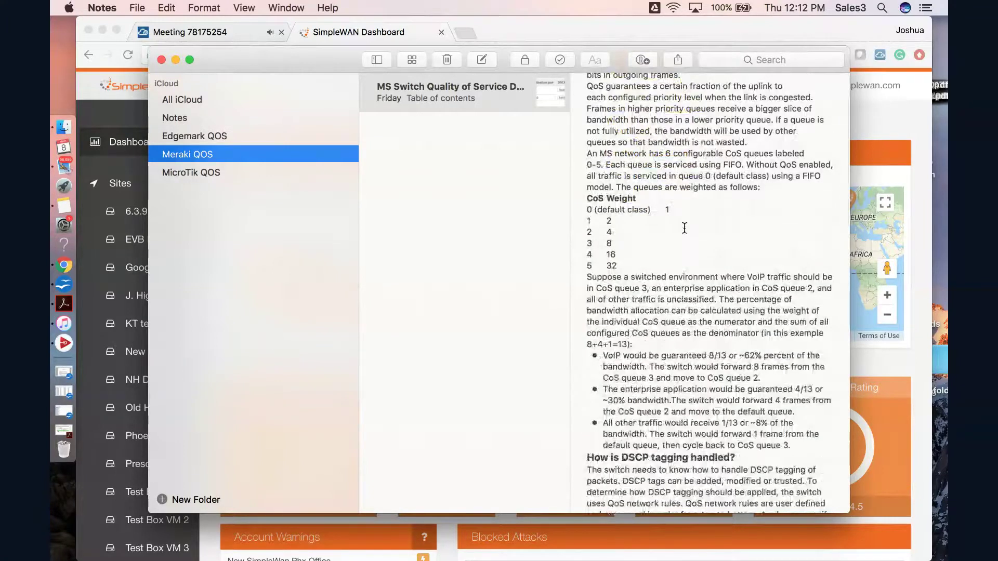
scroll(685, 228, down, 1)
scroll(684, 228, down, 16)
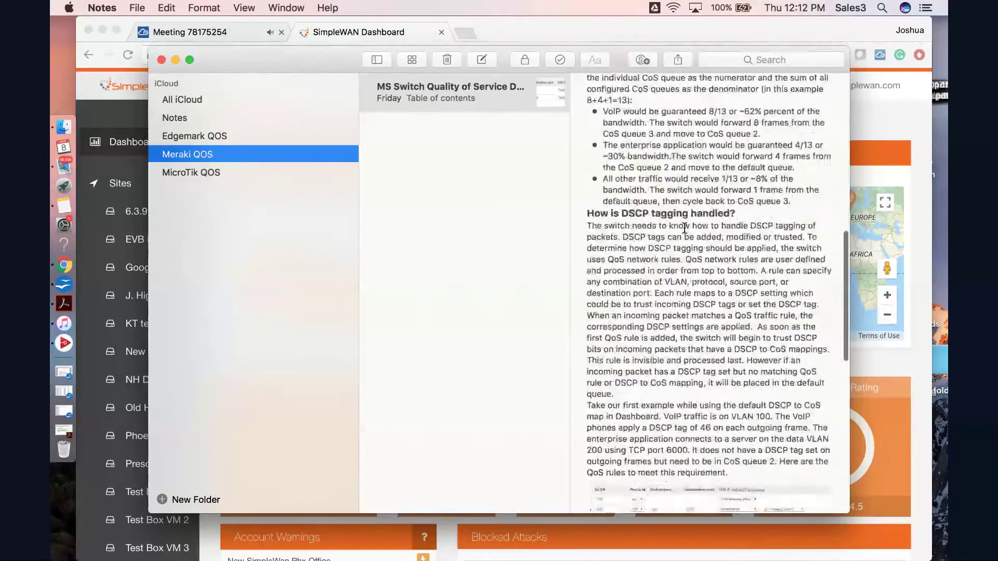
scroll(684, 228, down, 8)
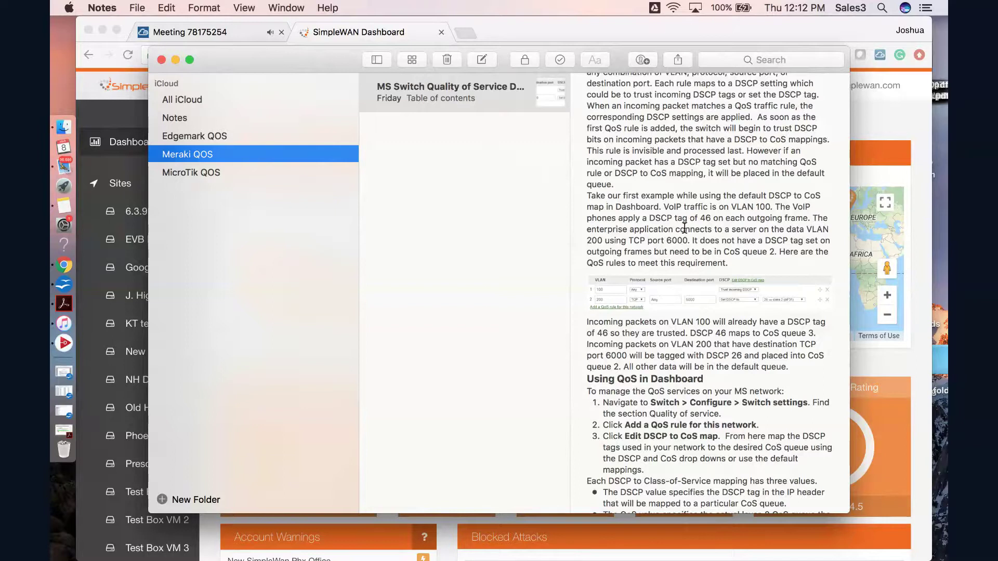
scroll(684, 227, down, 5)
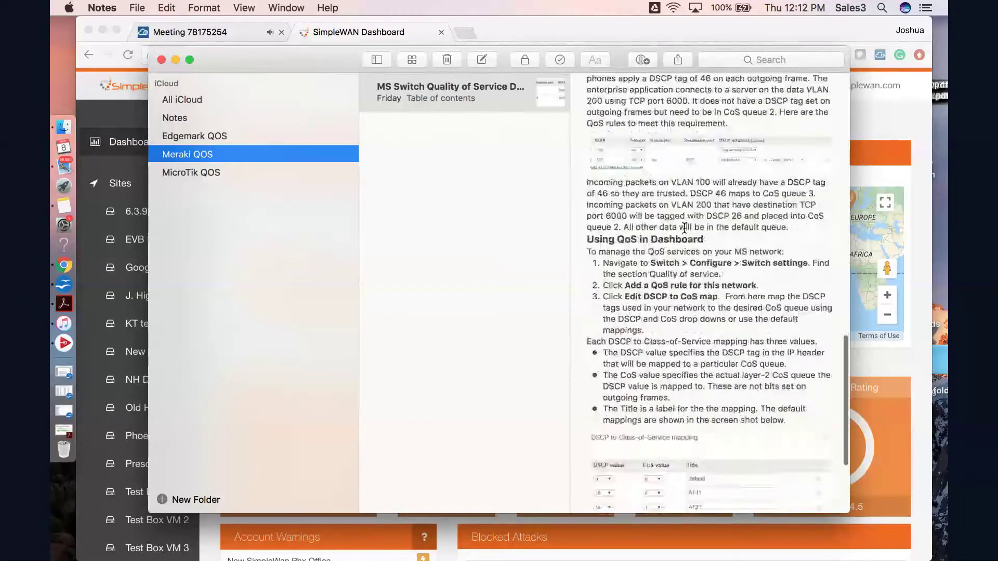
scroll(684, 227, down, 4)
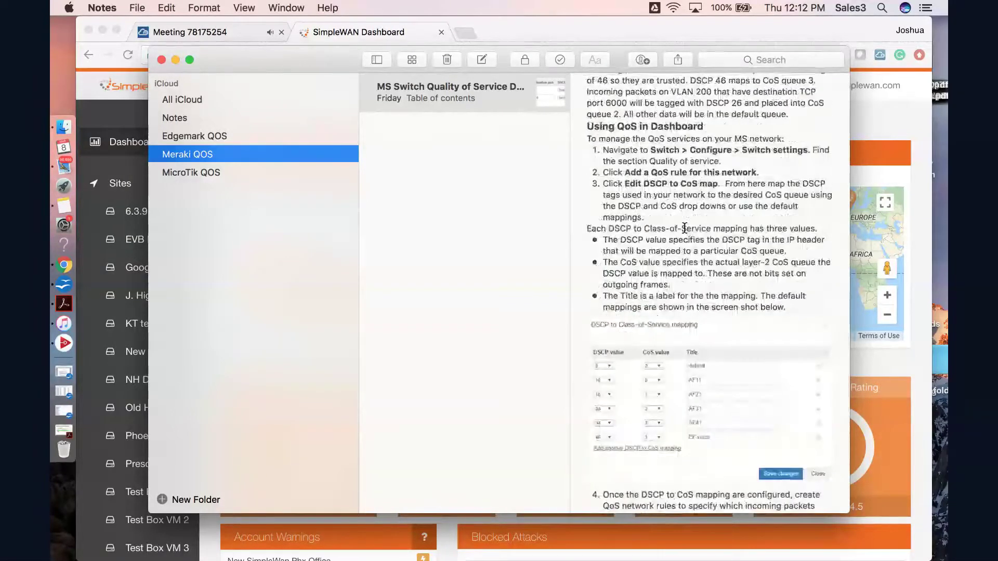
Step: Read the RouterOS QoS note in the MicroTik QOS folder, then close Notes
click(211, 173)
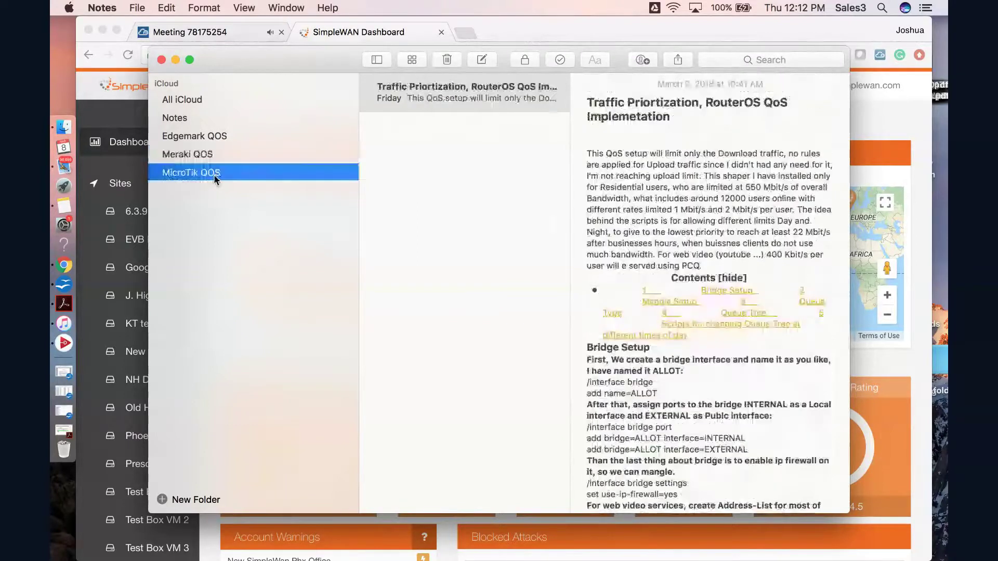
scroll(684, 203, down, 2)
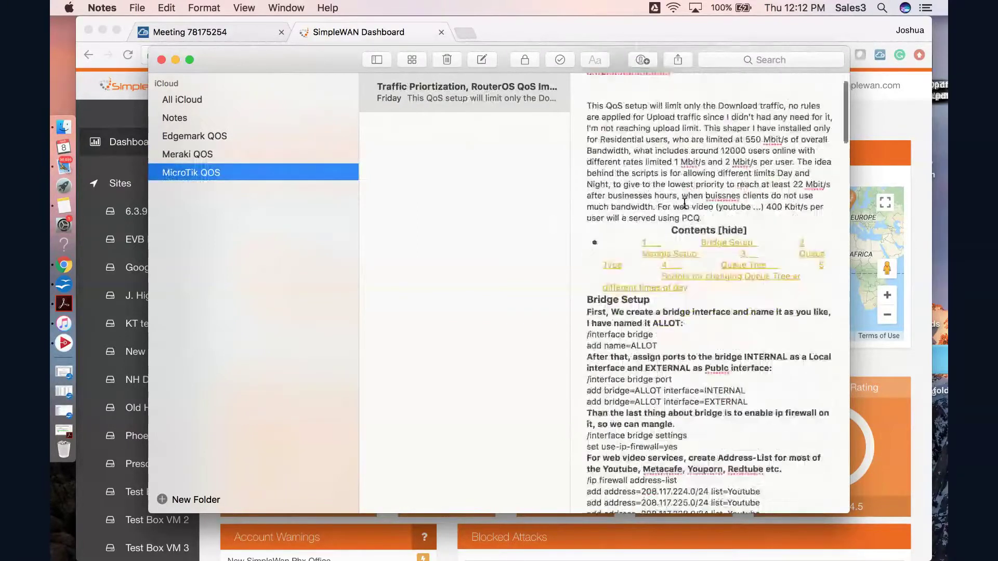
scroll(685, 204, down, 2)
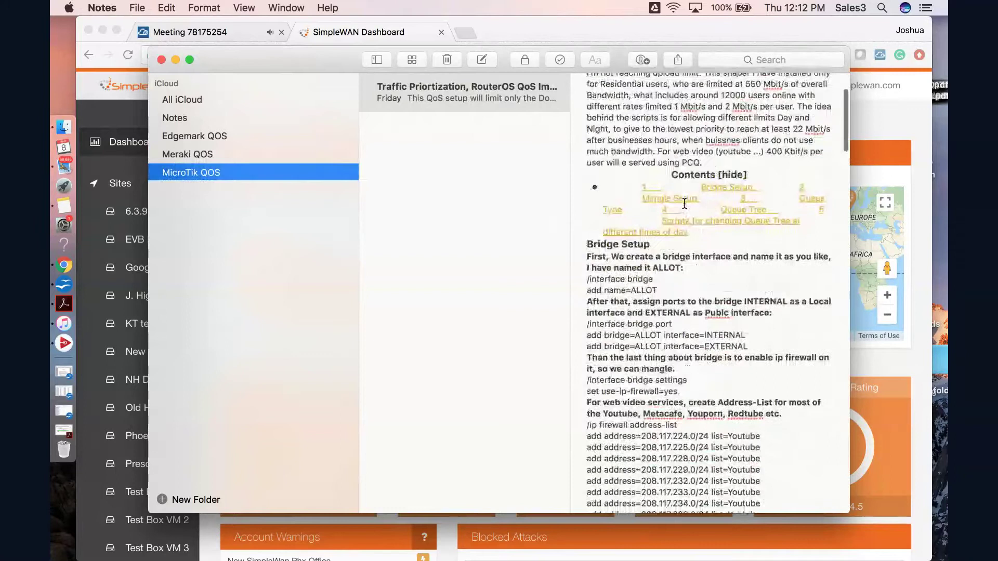
scroll(684, 204, up, 3)
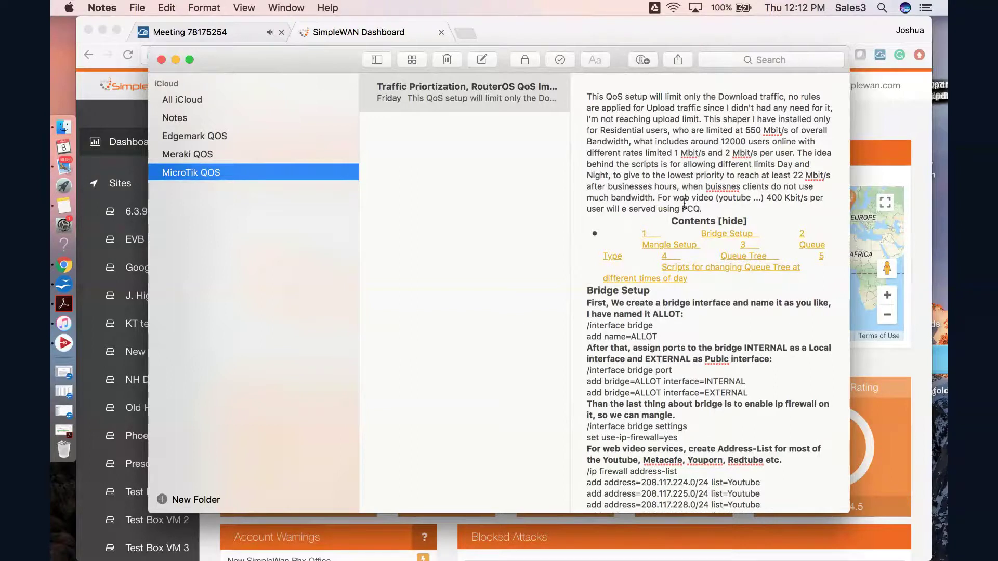
scroll(684, 203, down, 10)
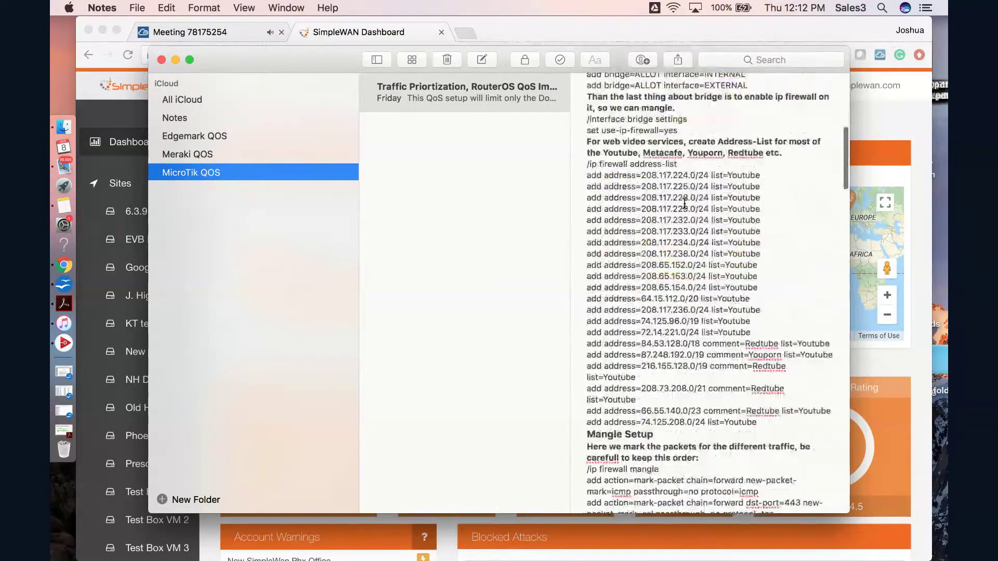
scroll(684, 204, down, 1)
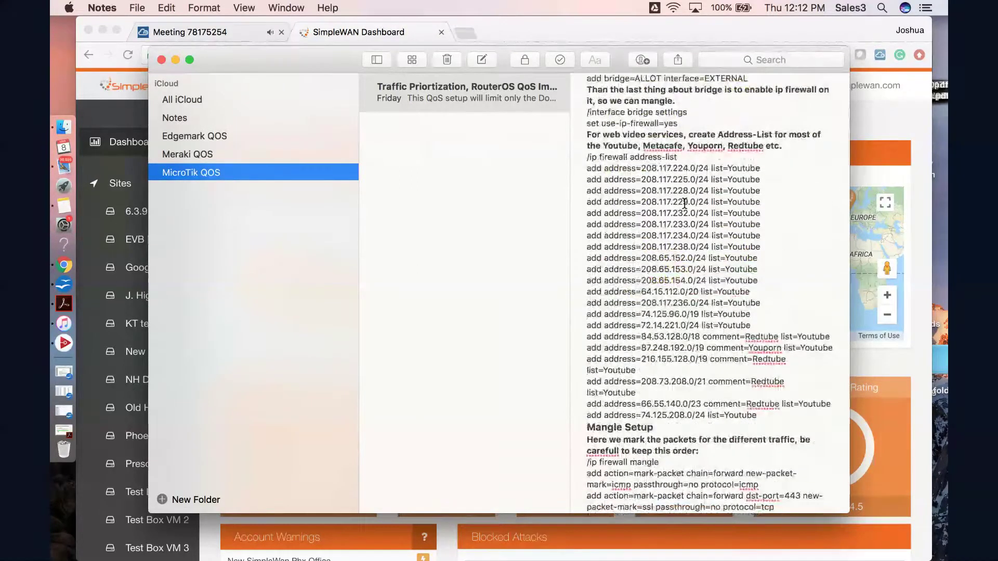
click(161, 60)
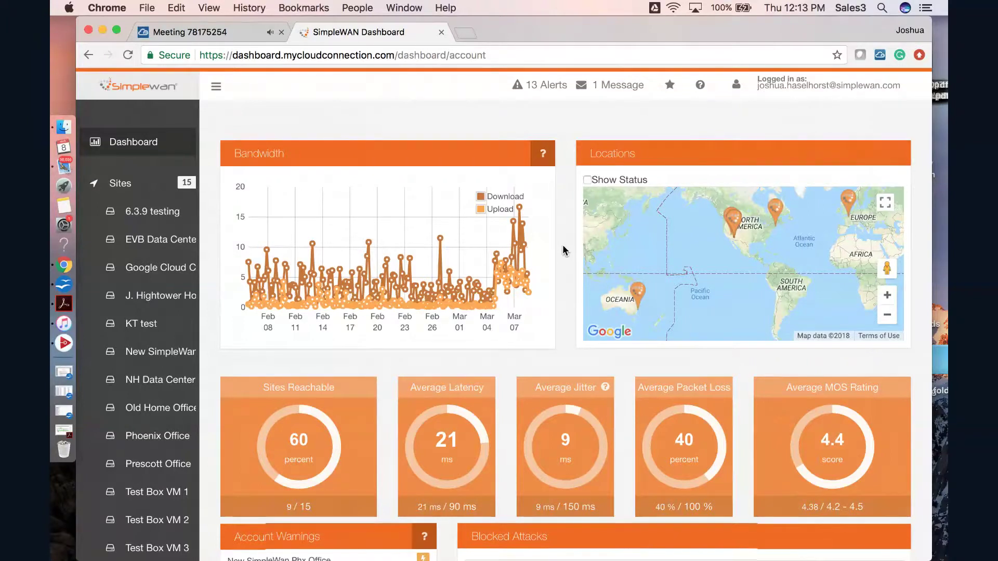
scroll(563, 249, down, 3)
Step: Open the New SimpleWan Phx Office site and bring up its Traffic Prioritization settings
scroll(562, 249, down, 3)
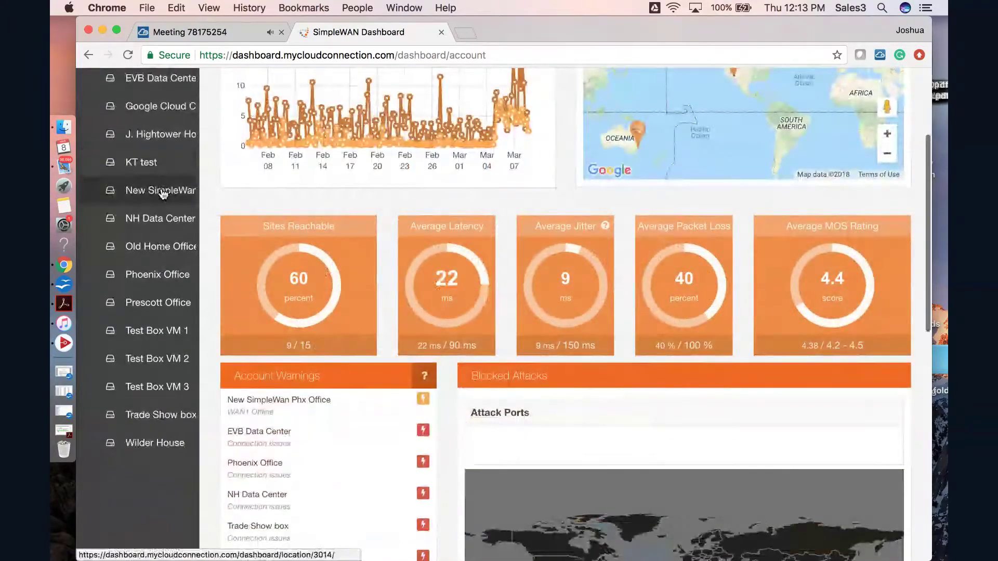
click(162, 193)
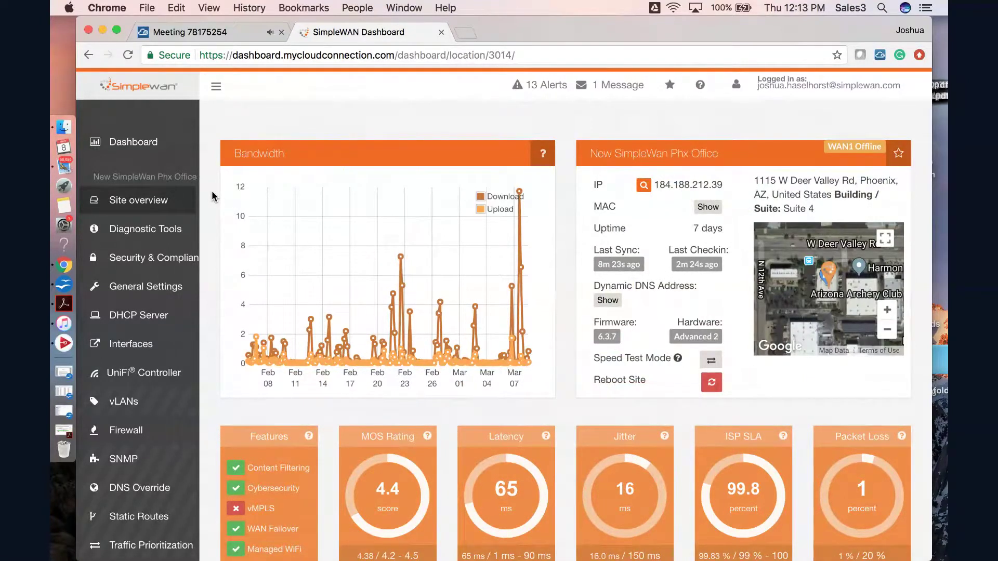
scroll(213, 196, down, 2)
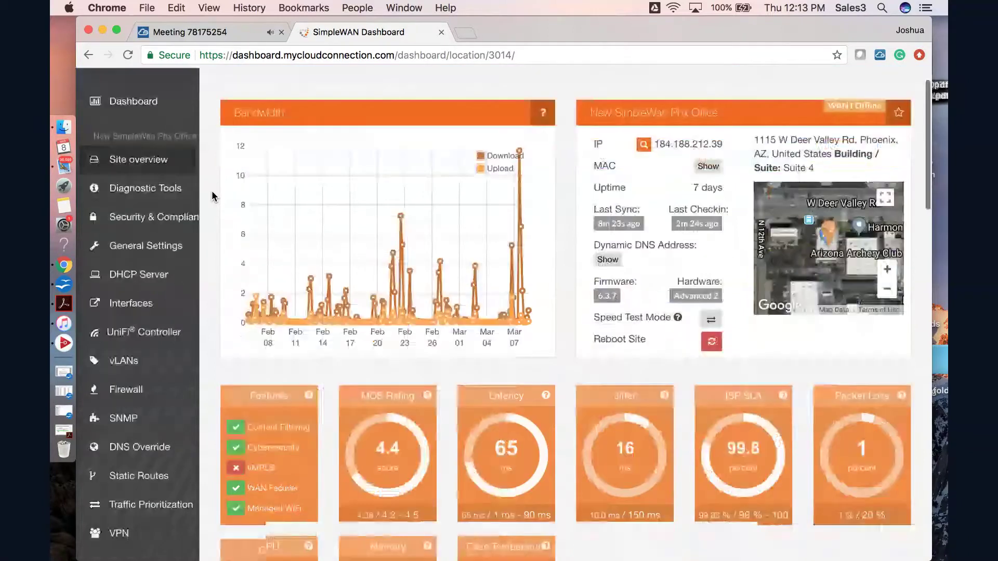
scroll(211, 196, down, 6)
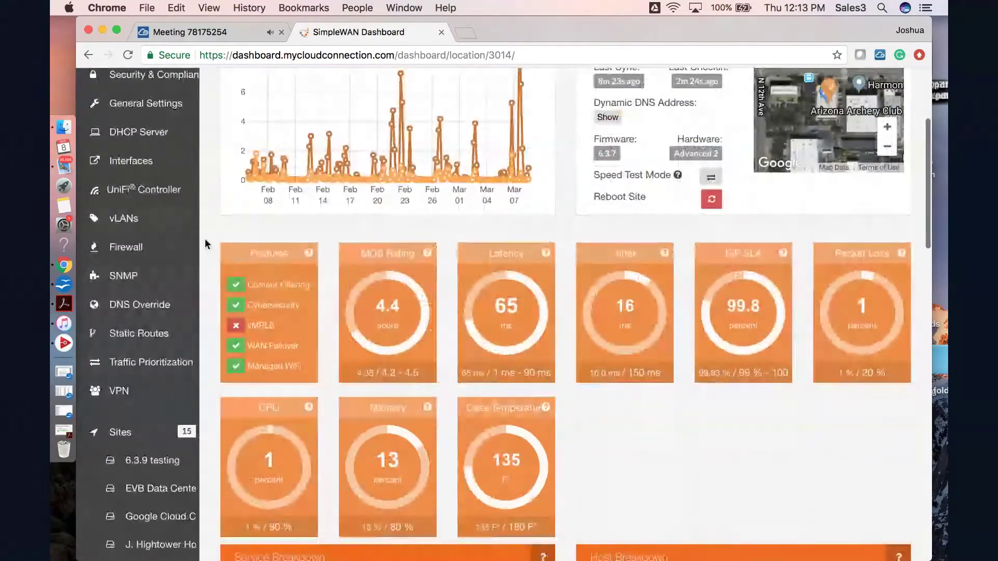
click(156, 362)
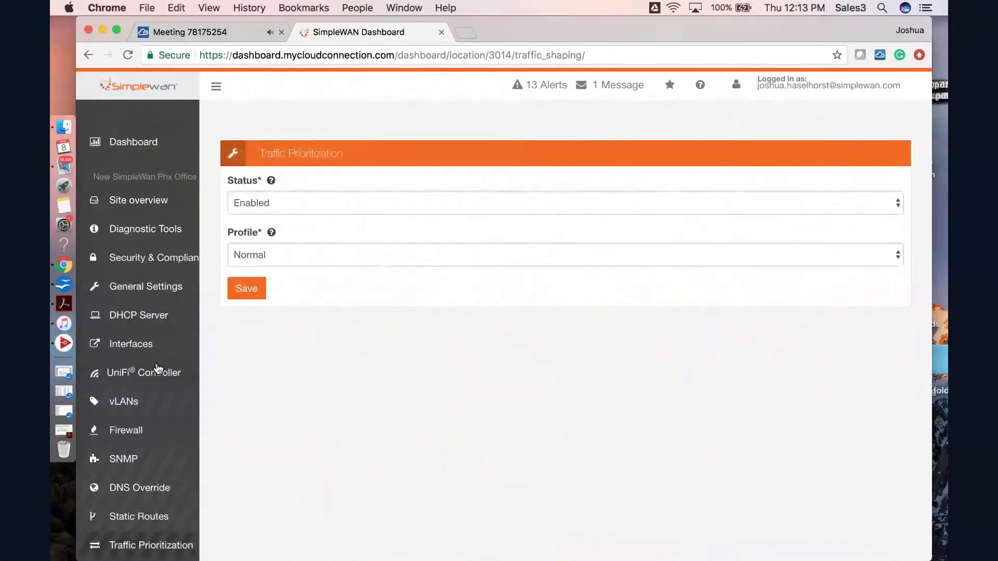
Step: Keep Traffic Prioritization status Enabled and list the available profiles
click(895, 204)
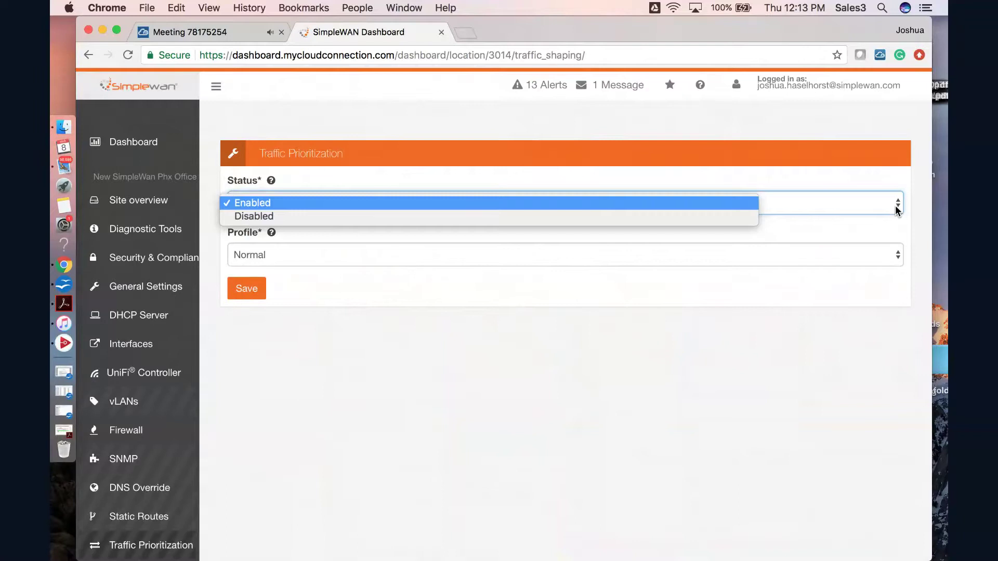
click(901, 260)
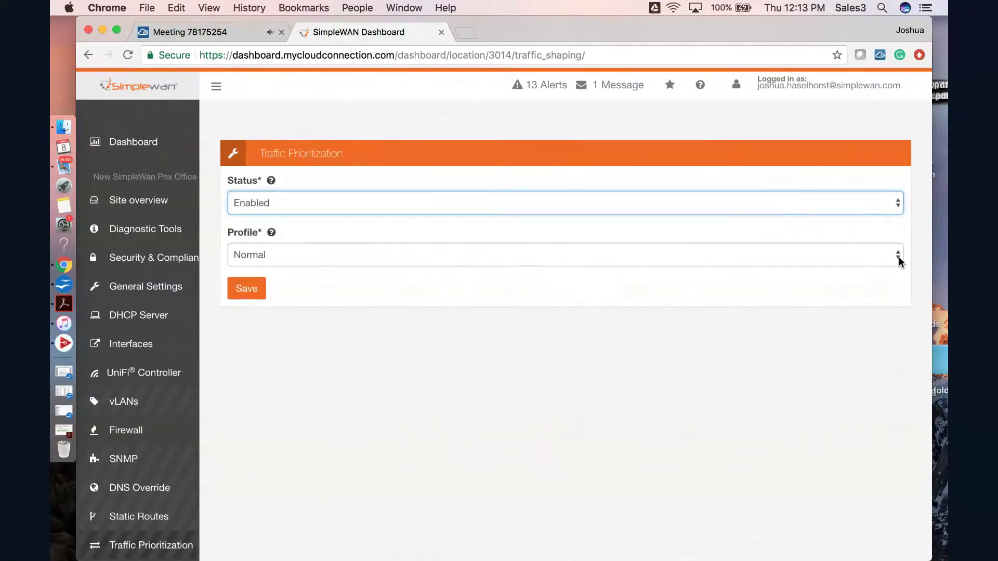
click(900, 261)
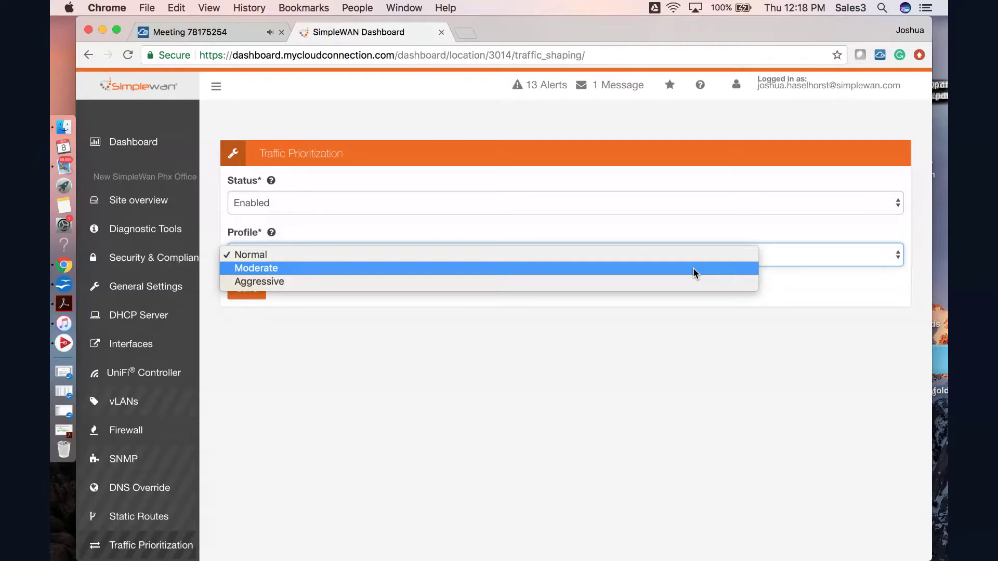
Step: Leave the profile at Normal and open Network Health under Diagnostic Tools
click(535, 430)
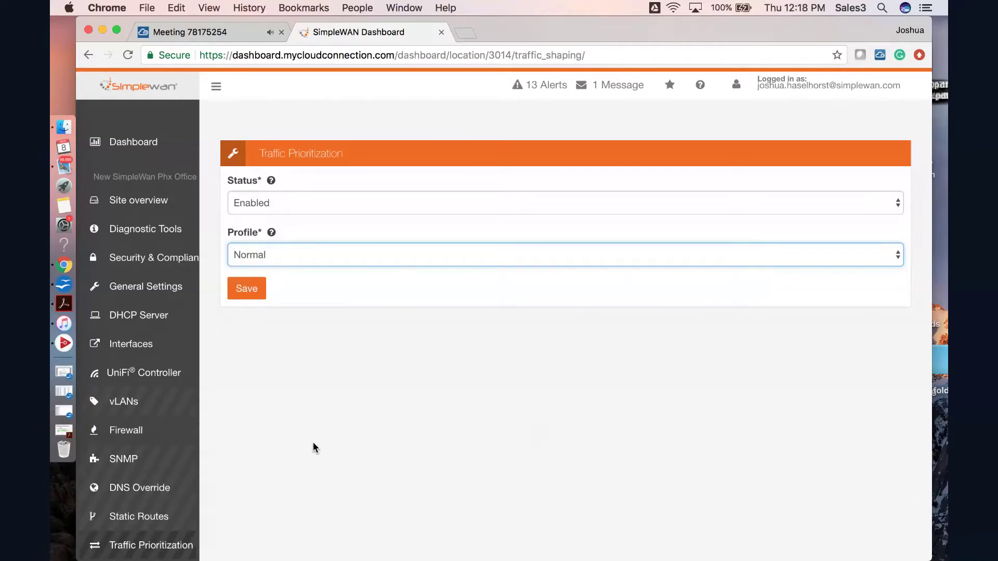
scroll(314, 447, down, 2)
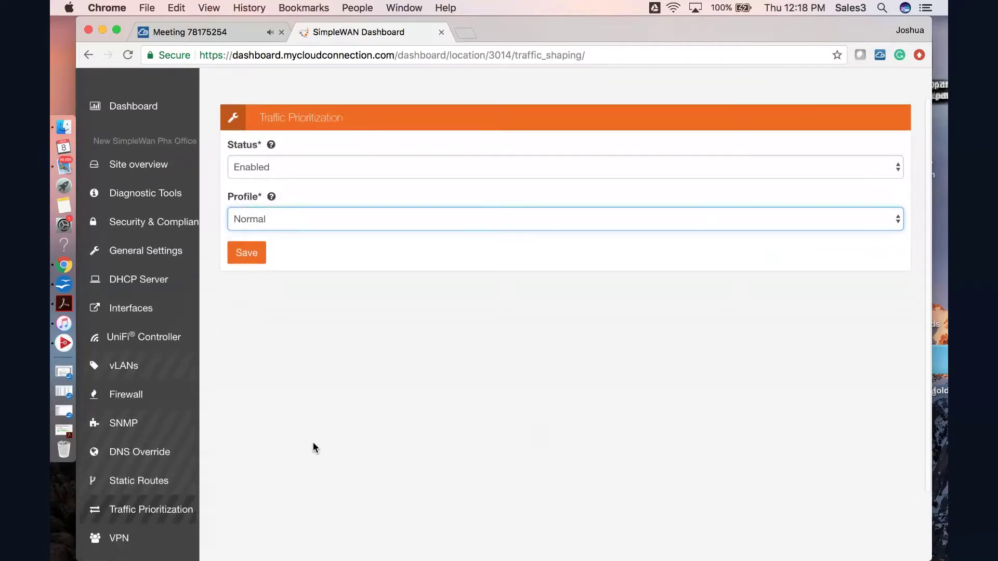
scroll(312, 442, down, 2)
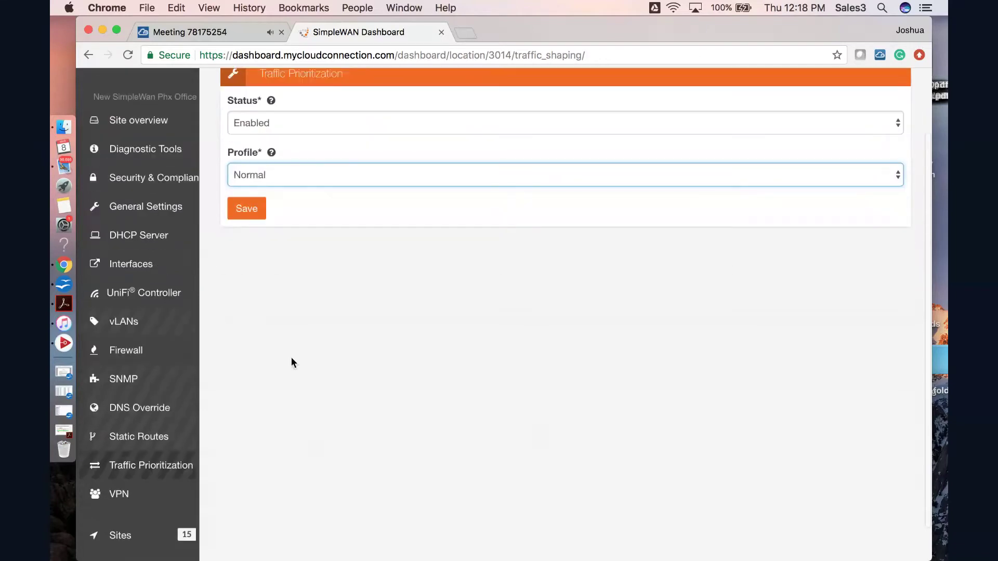
click(141, 155)
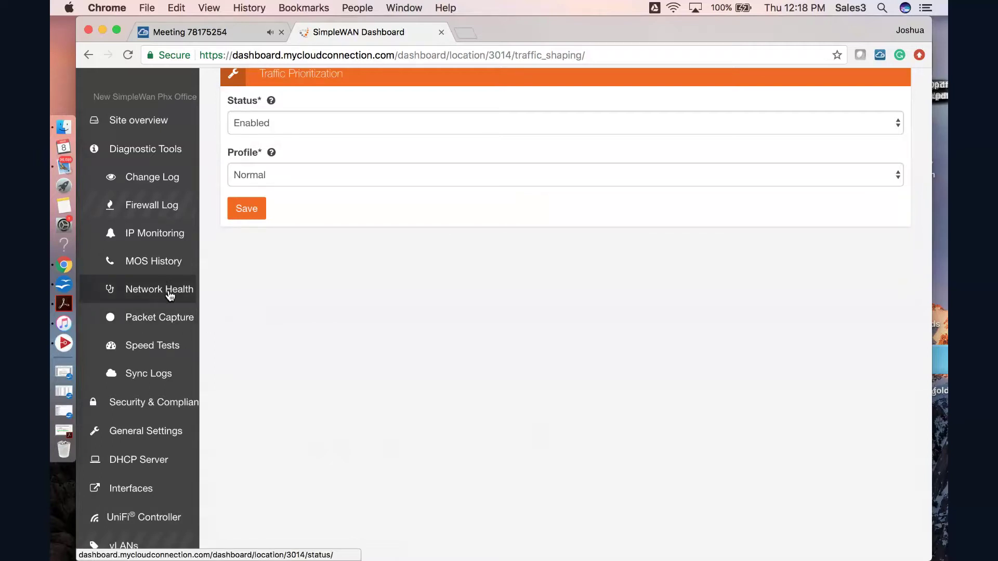
click(170, 294)
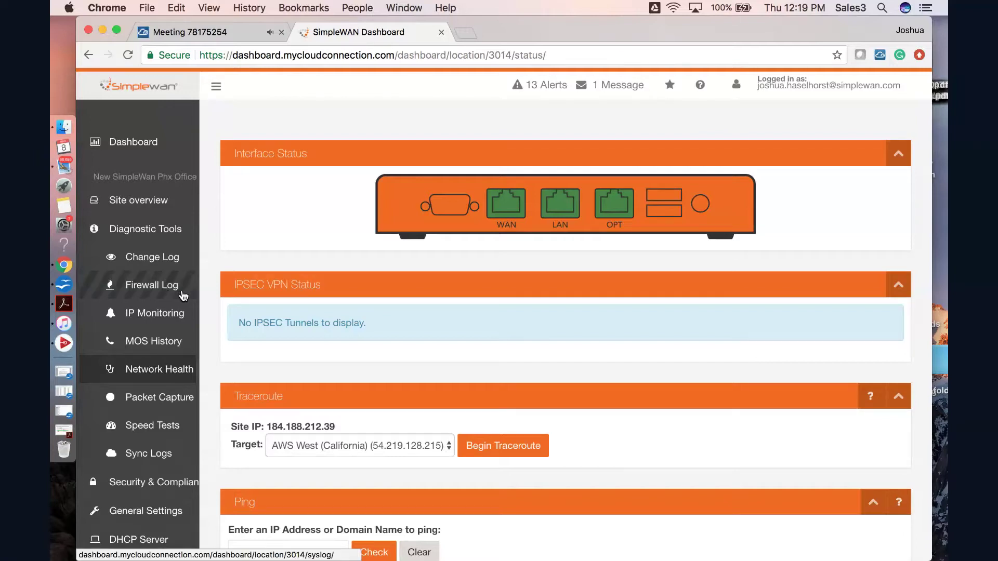
Step: Return to the all-sites overview, then reopen the New SimpleWan Phx Office site
click(185, 292)
scroll(203, 291, down, 3)
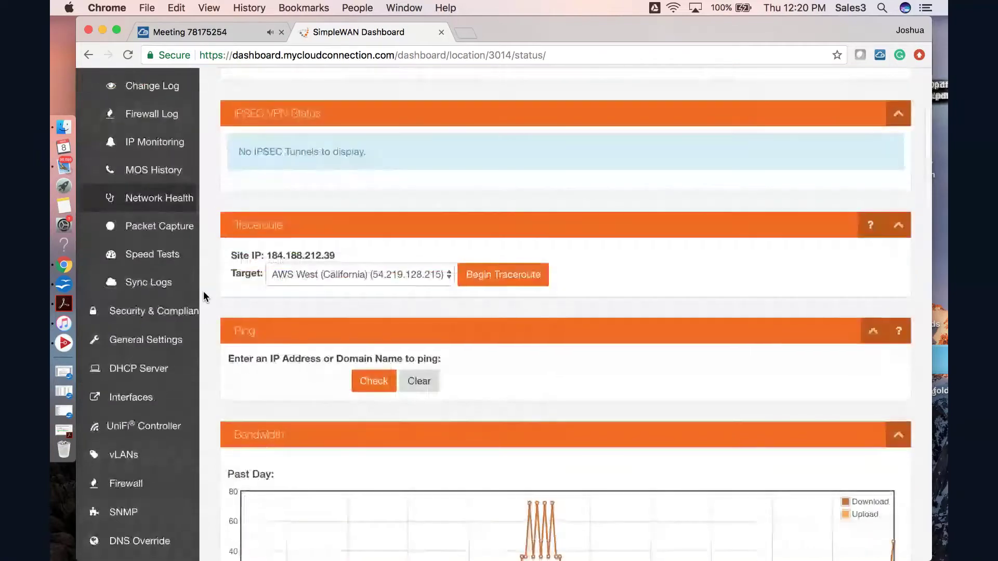
scroll(203, 291, up, 3)
click(129, 150)
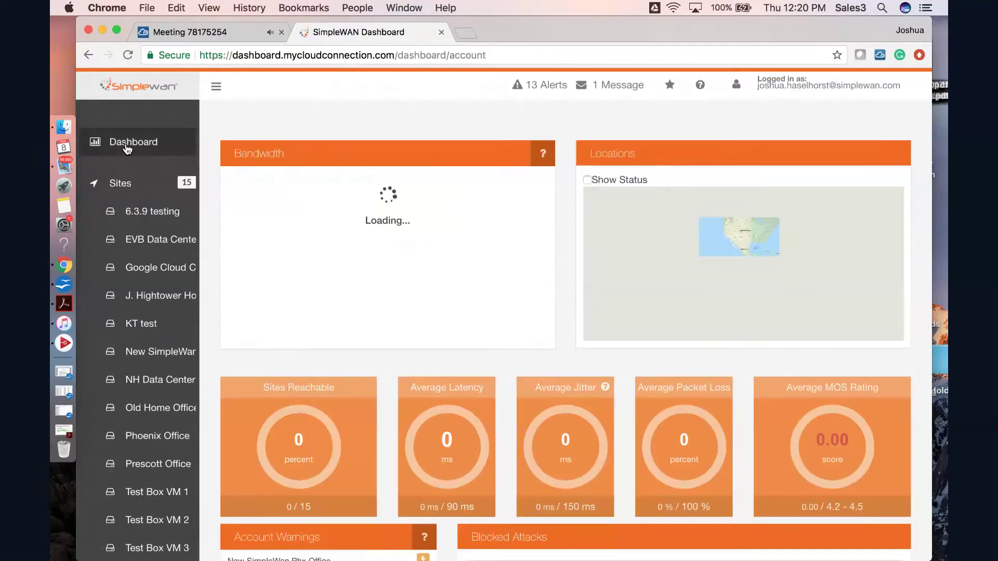
click(155, 353)
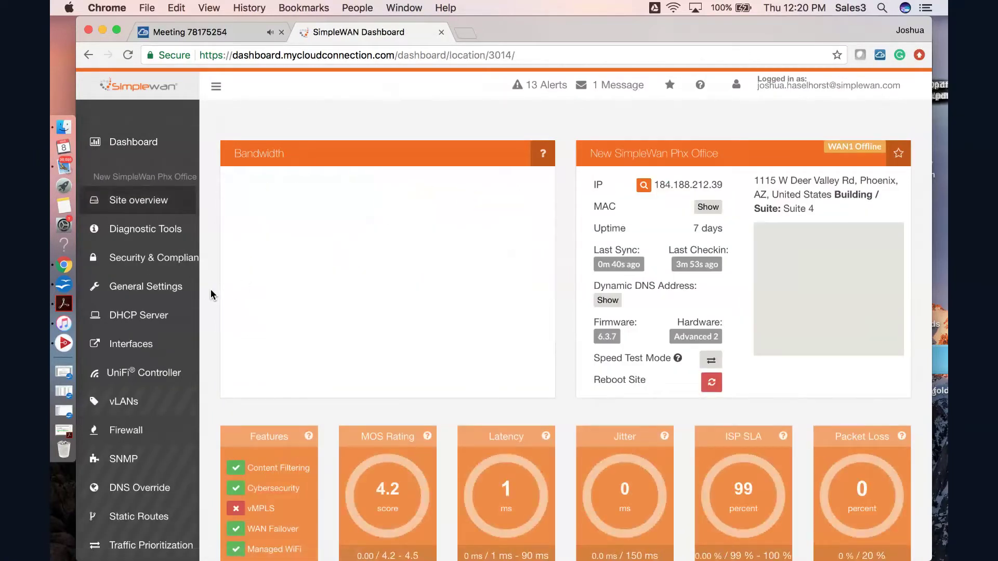
Step: Scroll the Phx Office overview to the Features panel and gauges showing MOS 4.4 and 65 ms latency
scroll(211, 295, down, 3)
scroll(211, 289, down, 2)
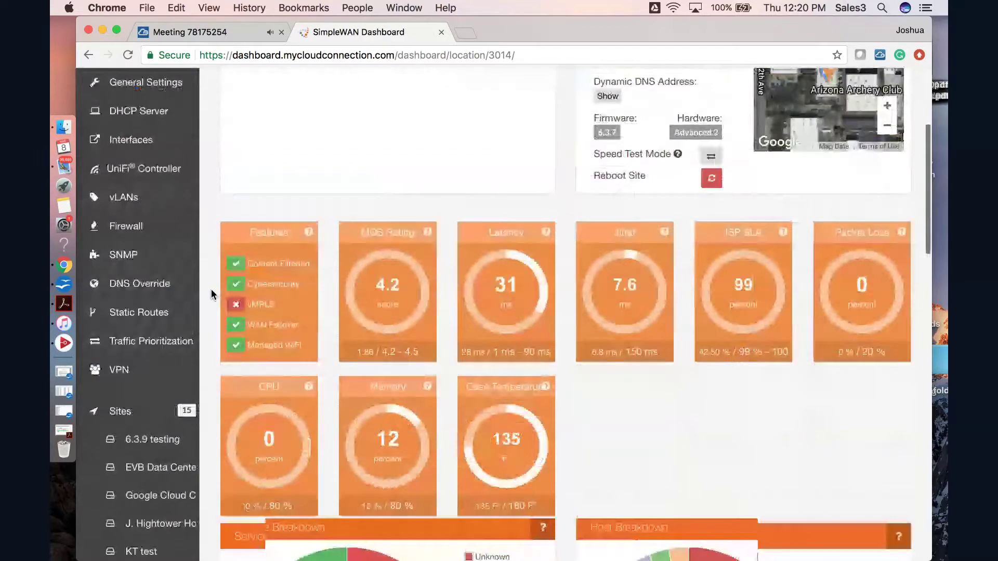
scroll(211, 289, down, 1)
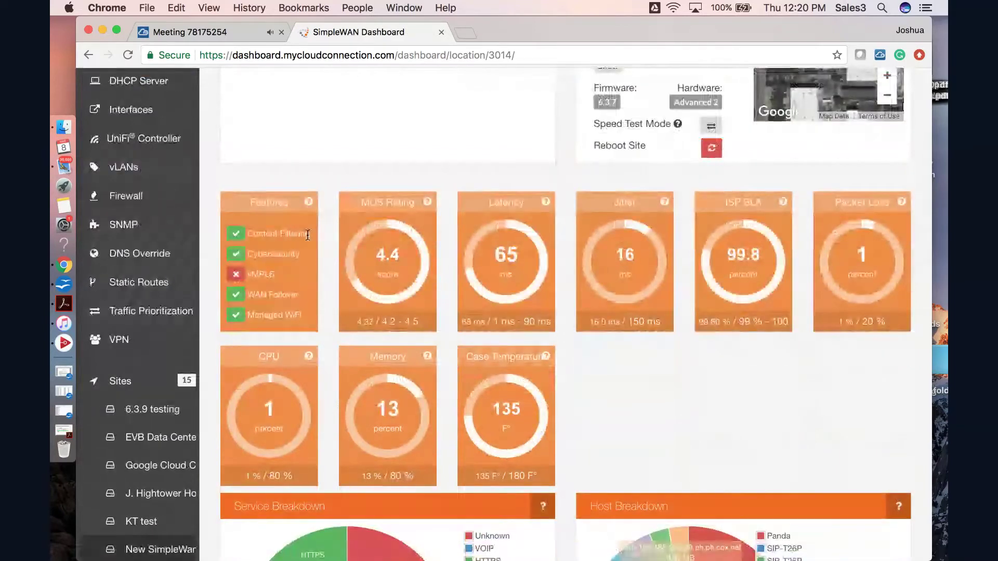